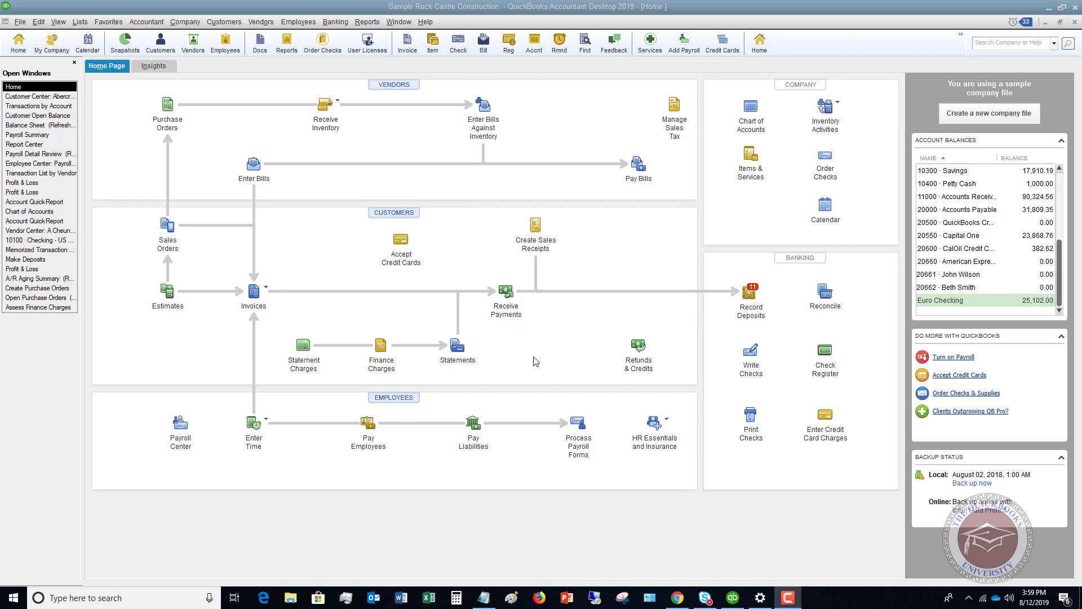
- Start a new invoice for XYZ Company:Remodel Showroom, skipping the billable time prompt
click(223, 24)
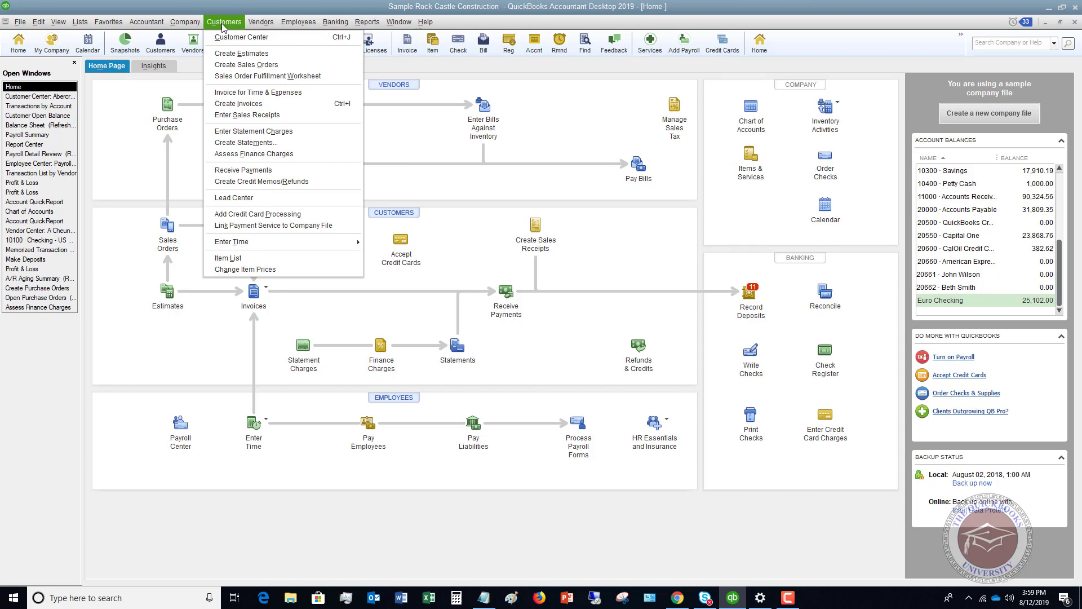
click(239, 103)
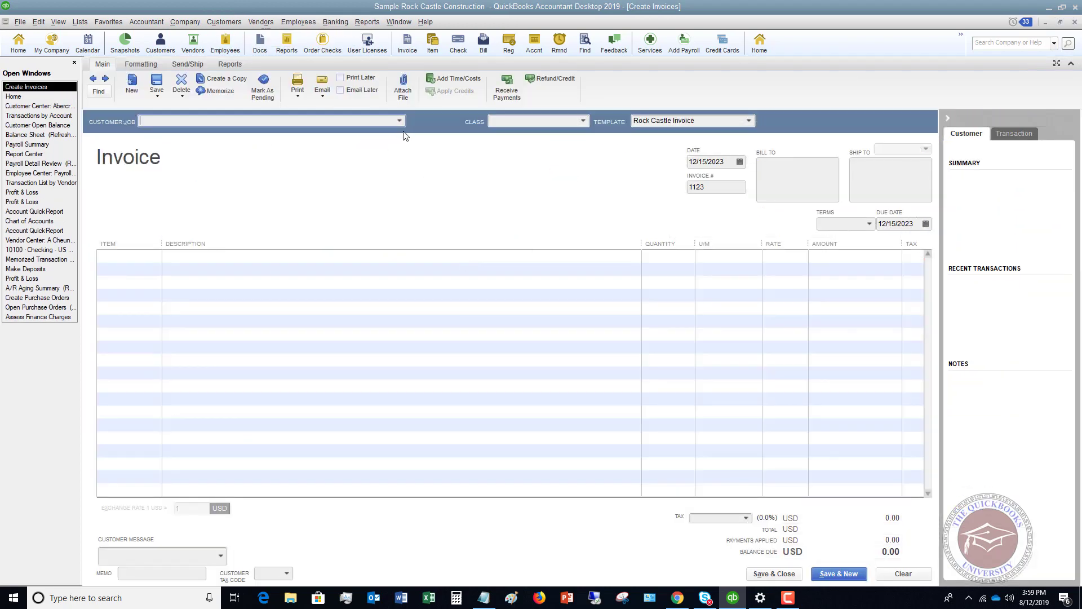
click(399, 121)
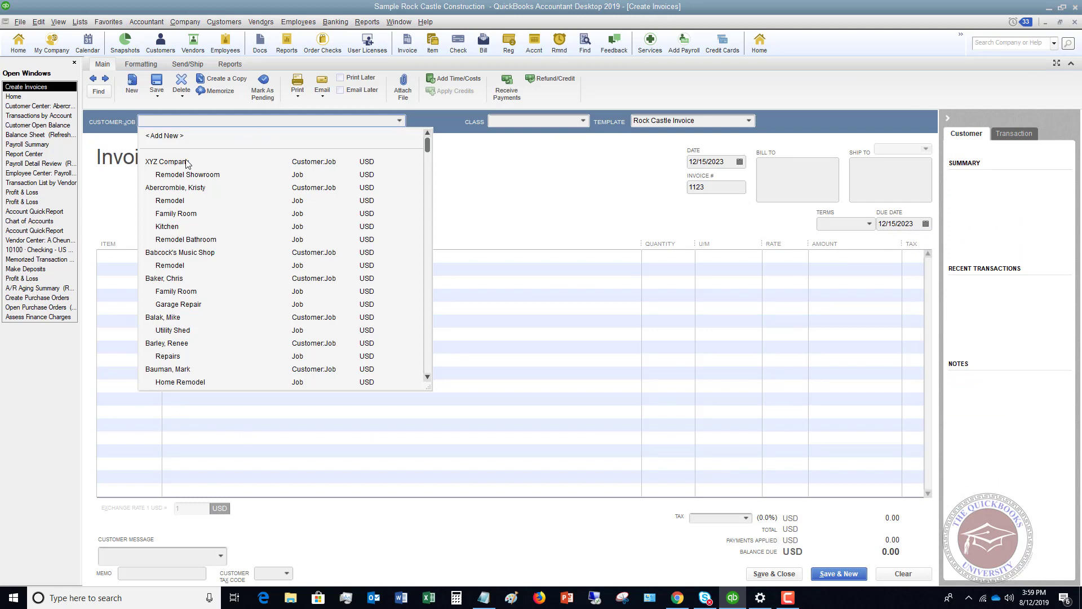
click(177, 176)
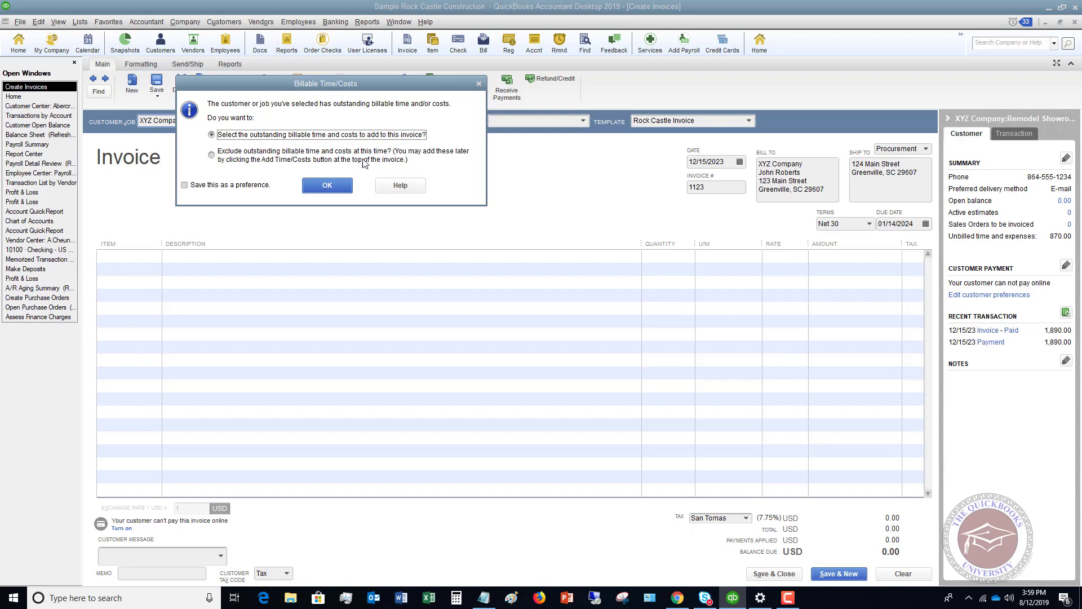
click(478, 84)
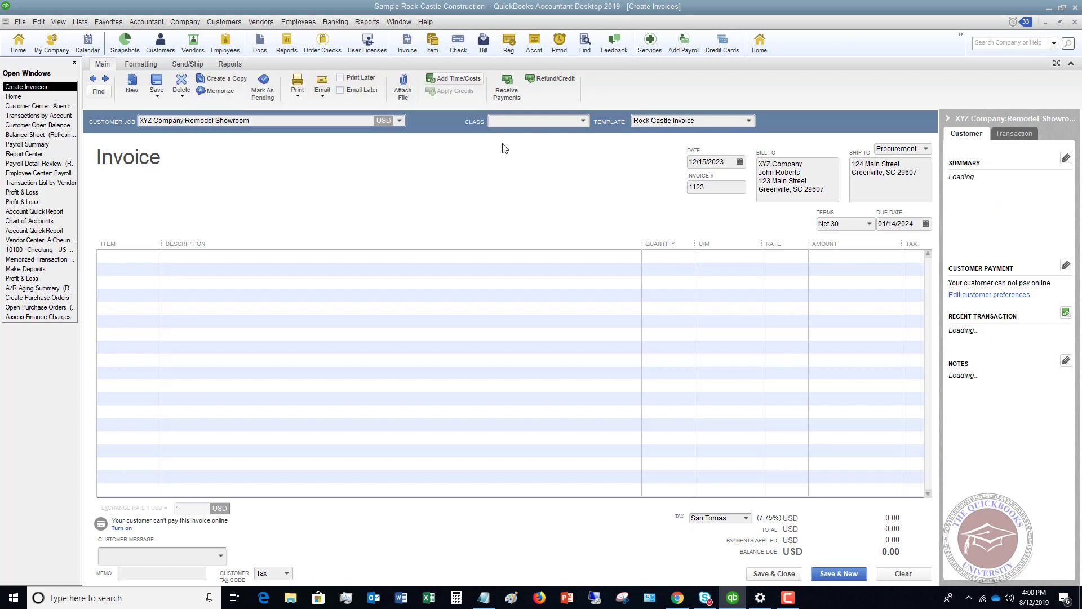
- Assign the Remodel class and add a Concrete Slab line with quantity 15
click(584, 120)
click(511, 174)
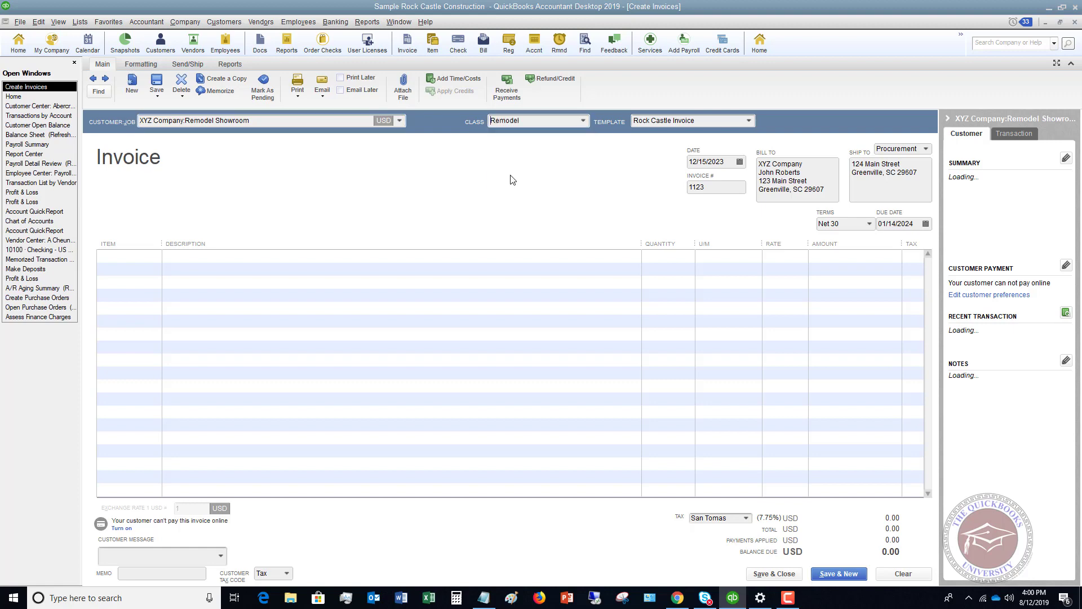
click(155, 257)
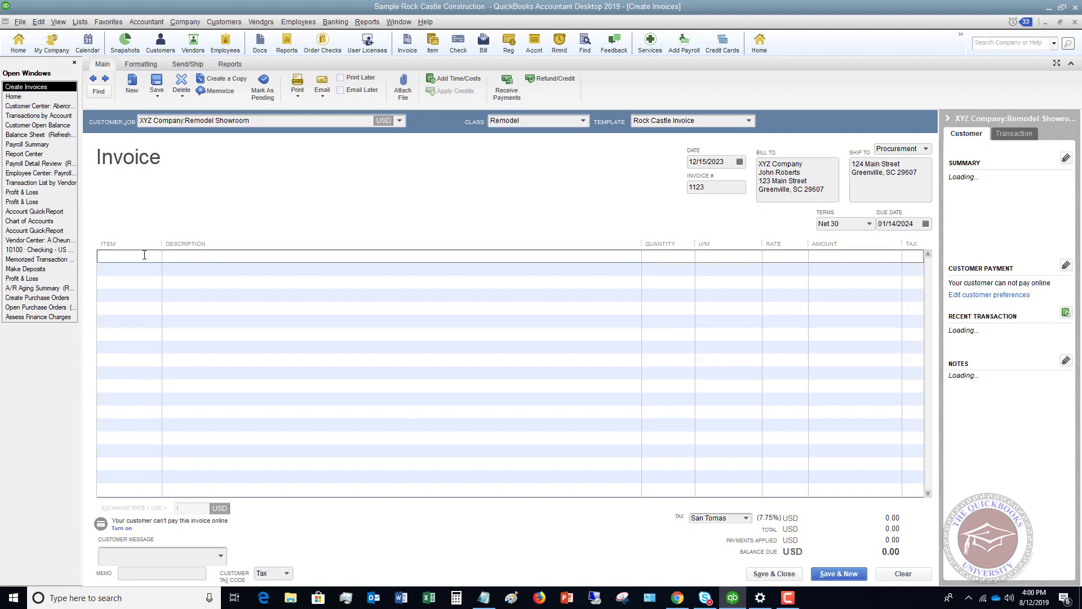
click(155, 255)
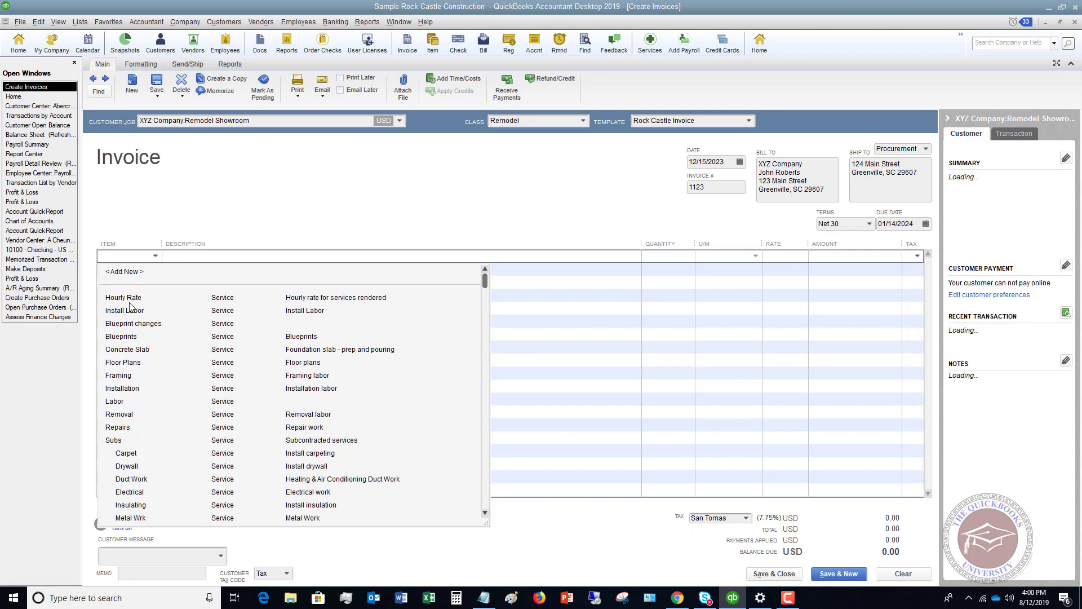
click(125, 351)
click(124, 351)
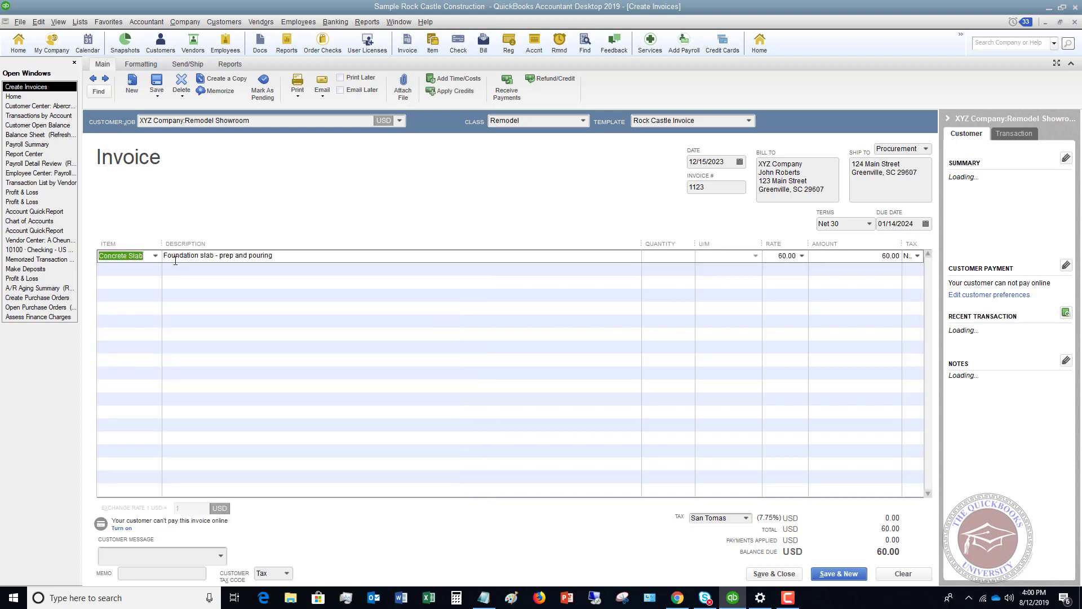
click(682, 257)
text(15)
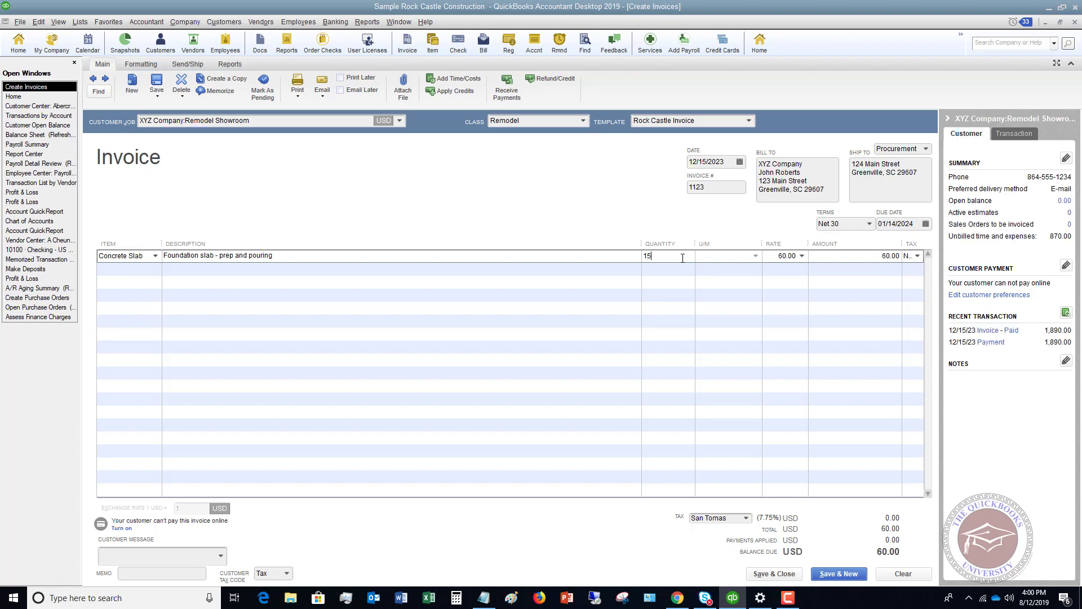
- Add Framing quantity 10 and Labor quantity 25 lines, bringing the total to 3,000.00
click(162, 270)
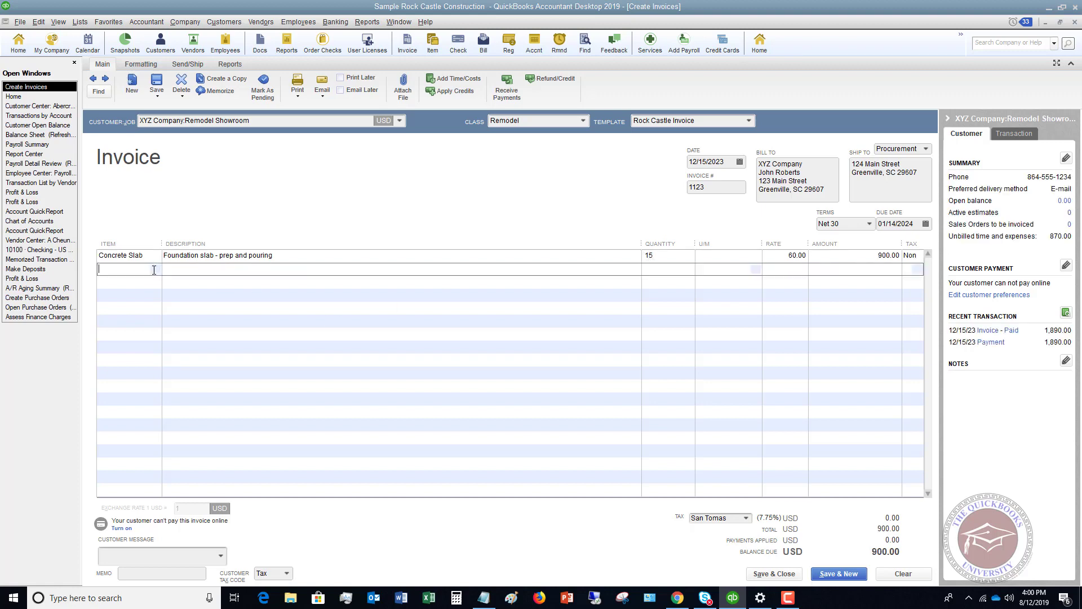
click(157, 269)
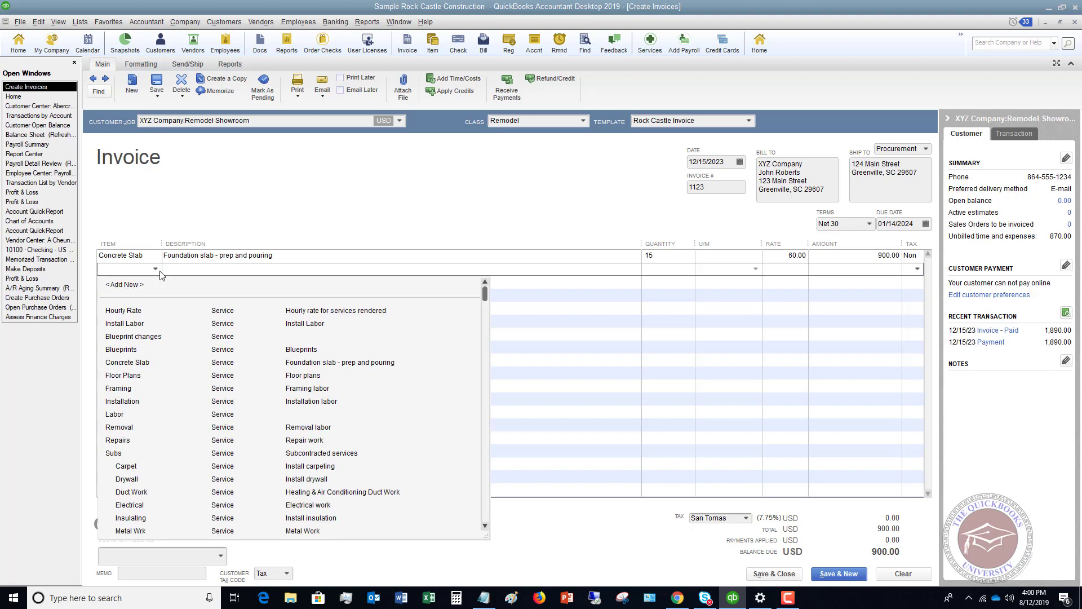
click(130, 388)
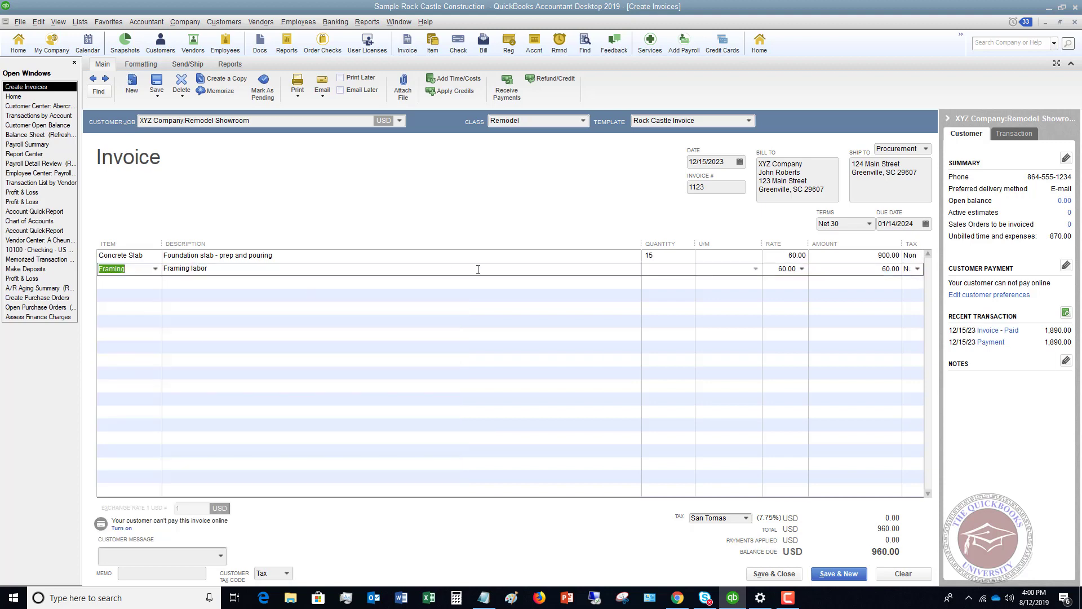
click(682, 276)
text(10)
click(155, 284)
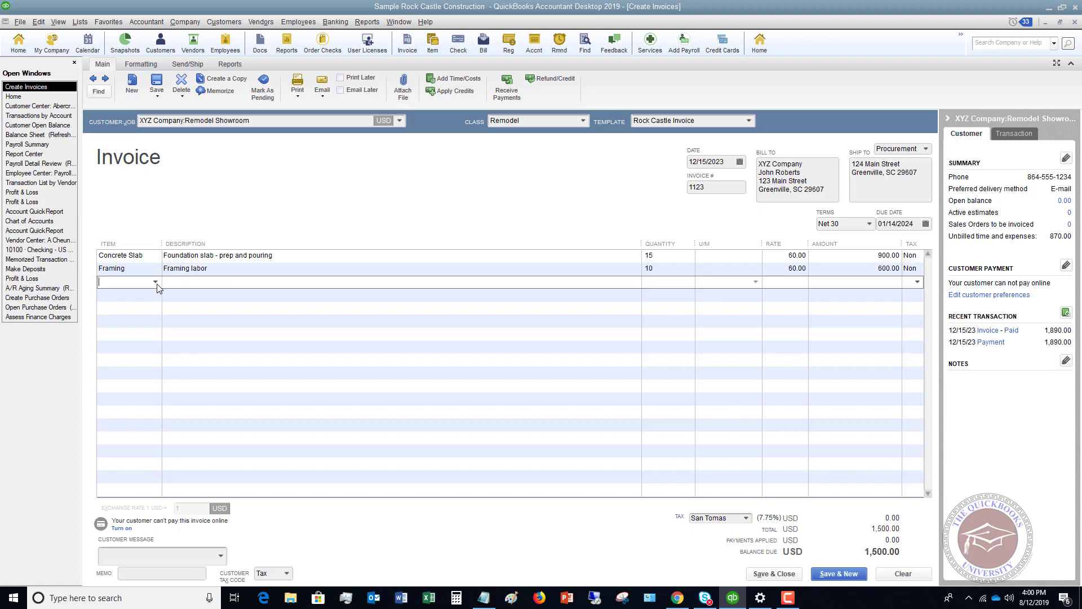
click(156, 282)
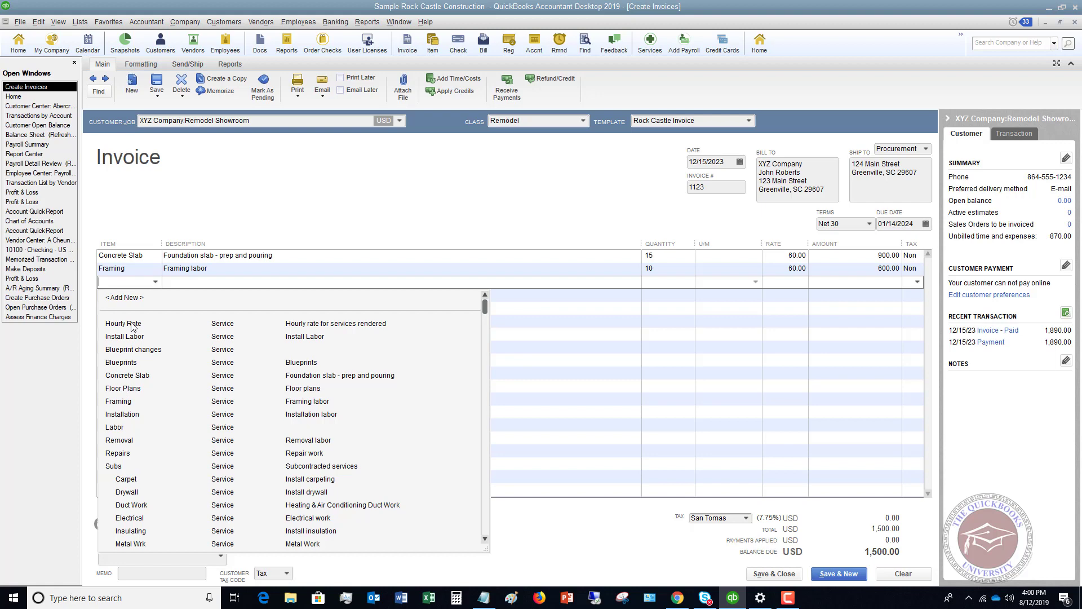
click(121, 428)
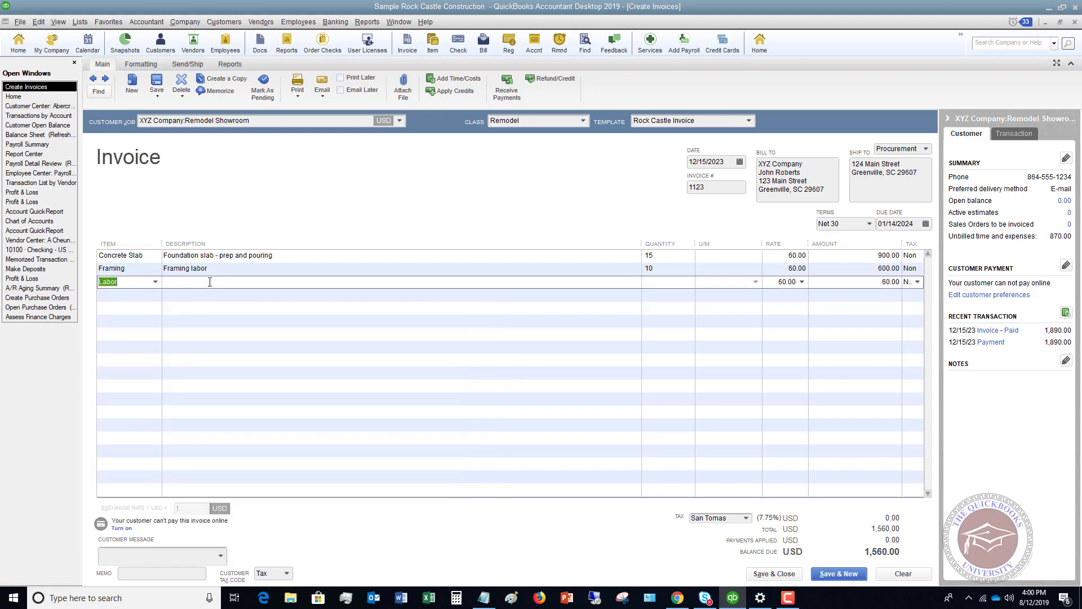
click(665, 282)
text(25)
click(586, 300)
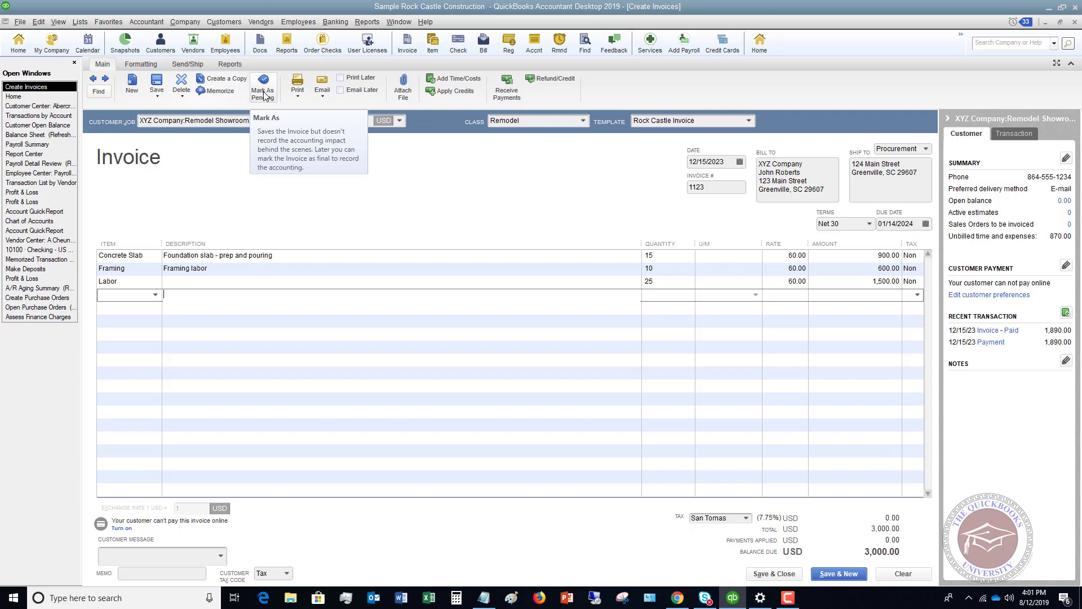
- Mark invoice 1123 as pending (non-posting), then save and close it
click(263, 90)
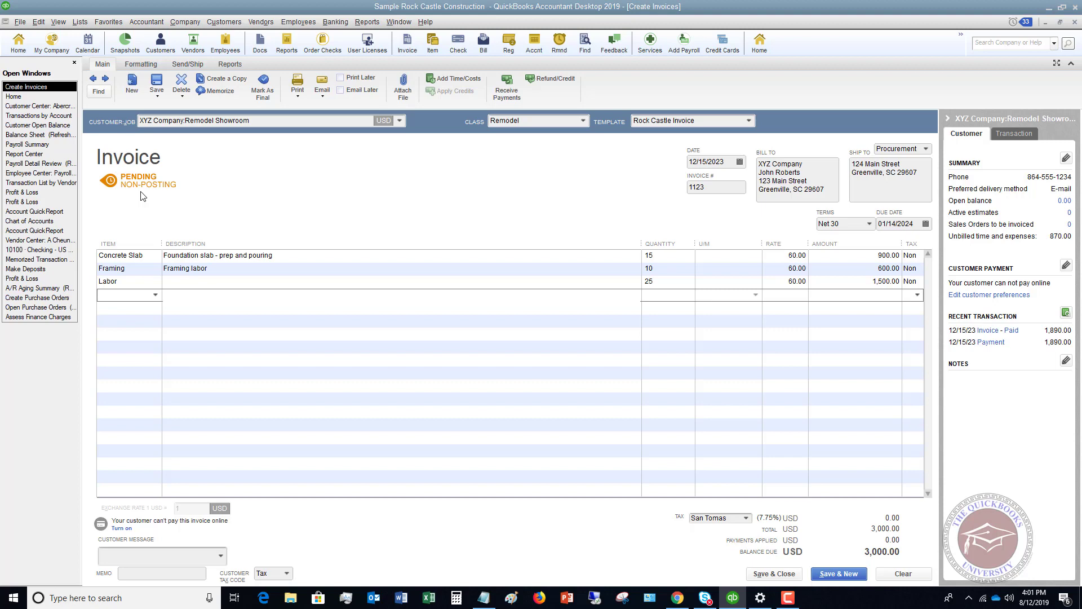
click(773, 574)
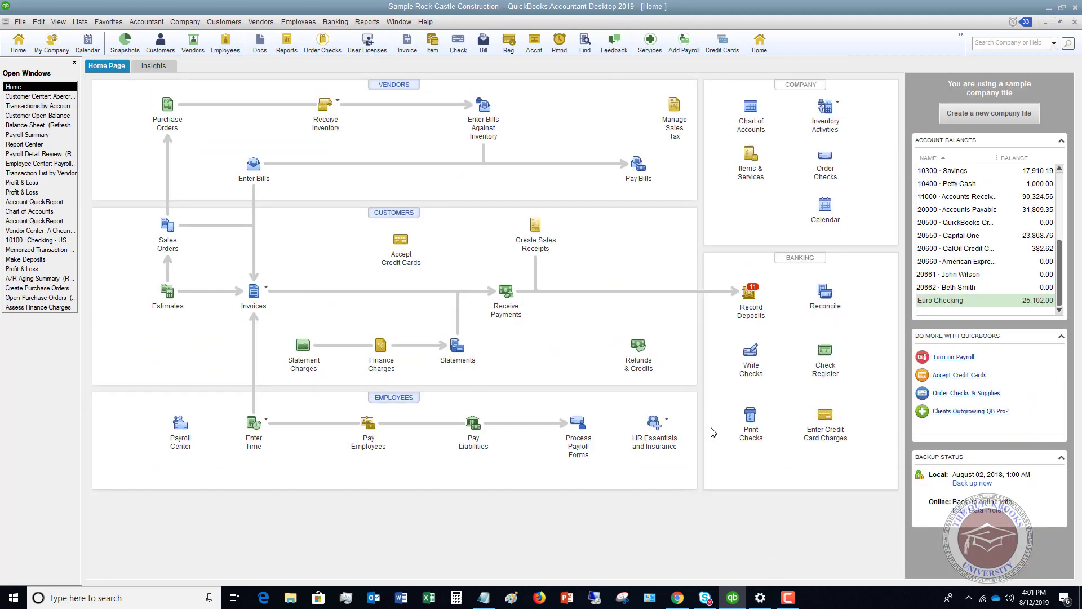
- In Customer Center, list all XYZ Company invoices to find 1123, then filter to Open Invoices
click(57, 97)
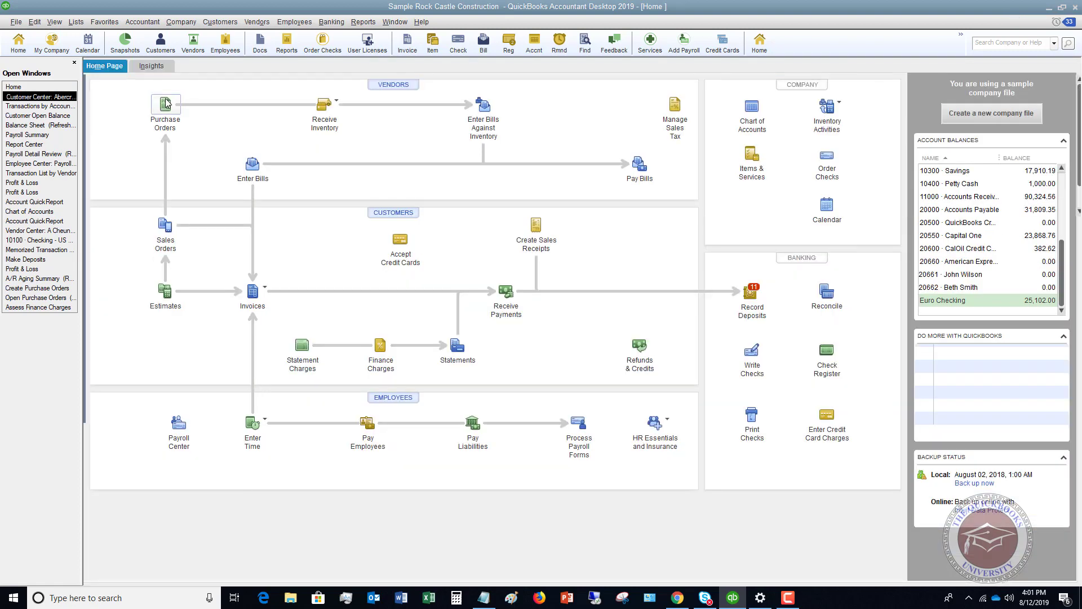
click(126, 174)
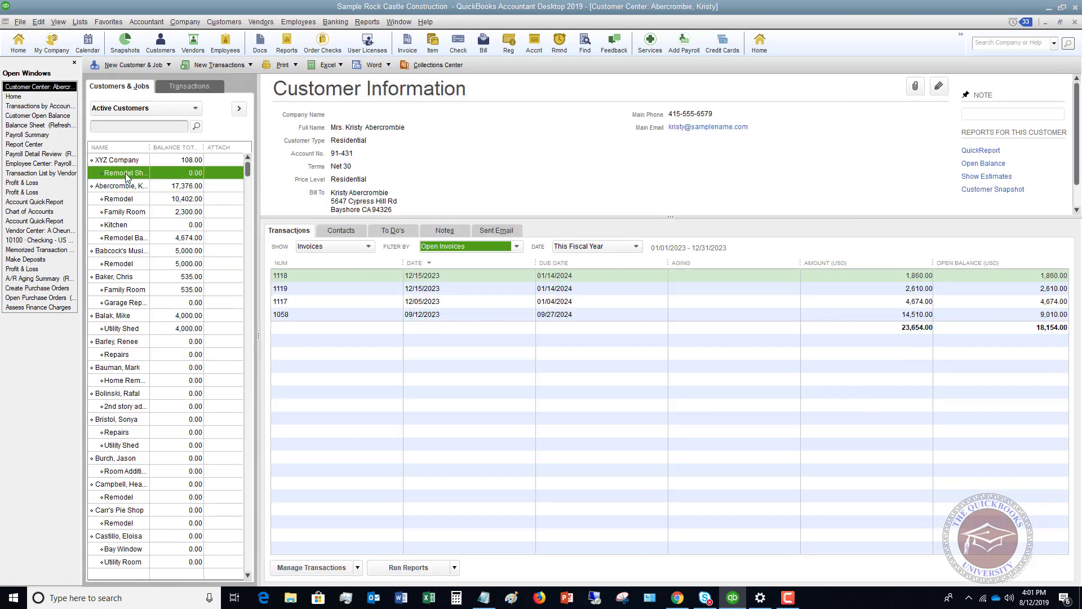
click(133, 161)
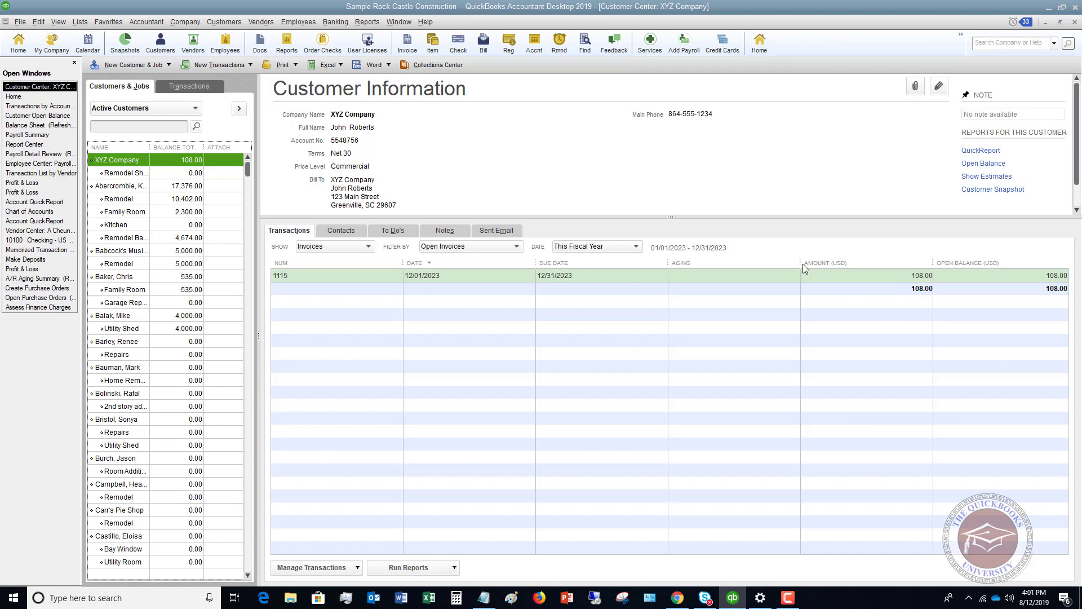
click(514, 248)
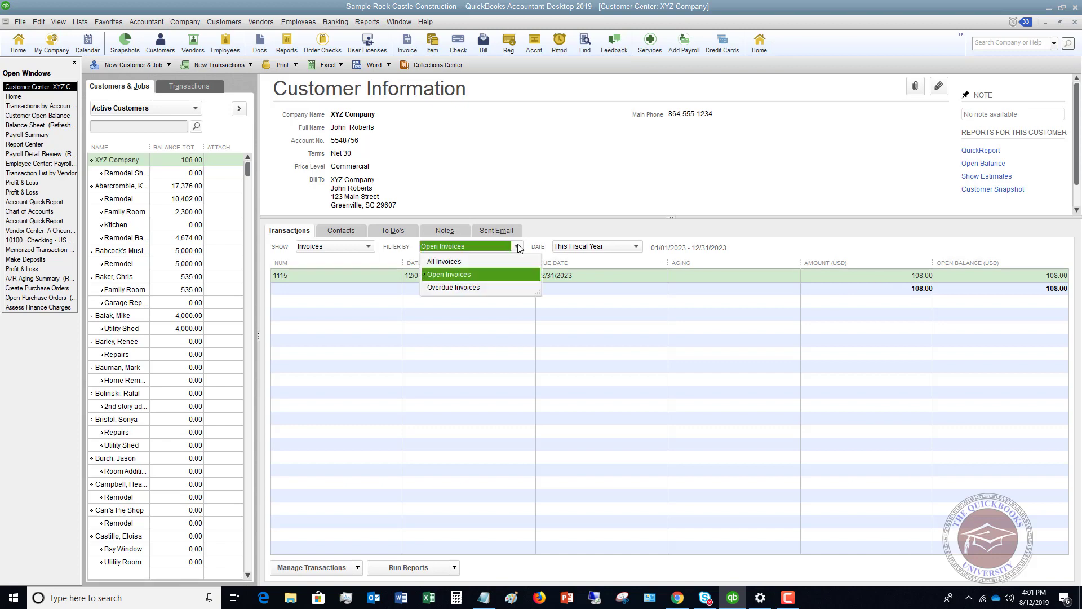
click(458, 260)
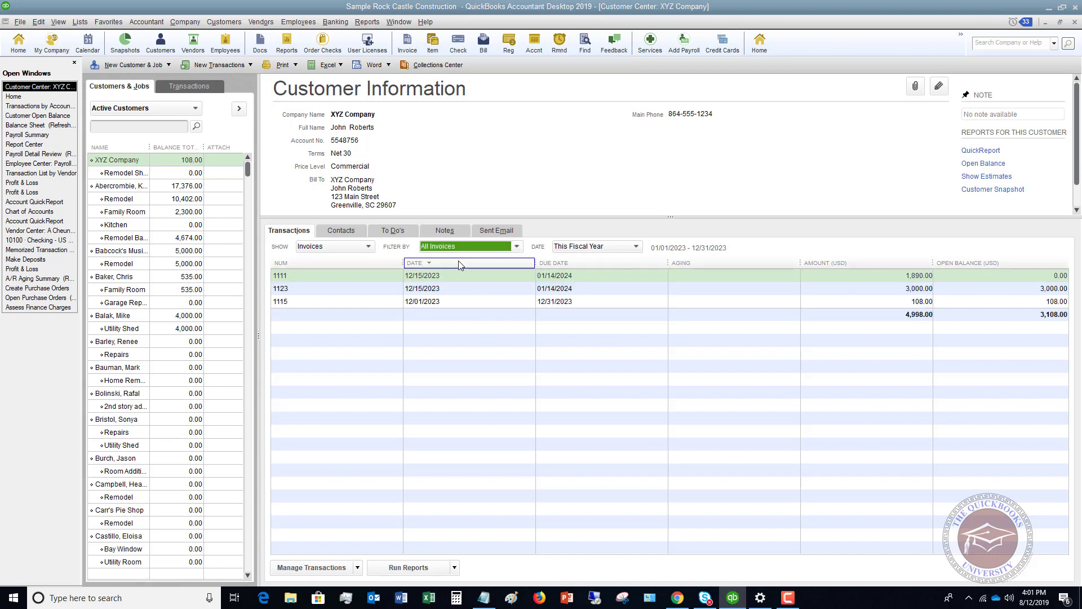
click(881, 290)
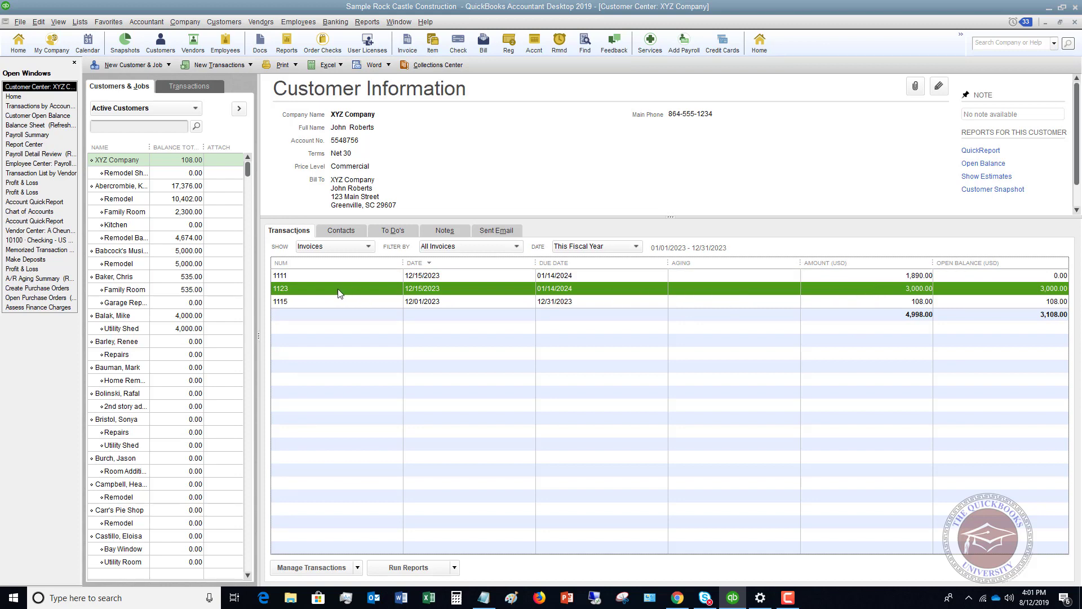
click(517, 247)
click(473, 275)
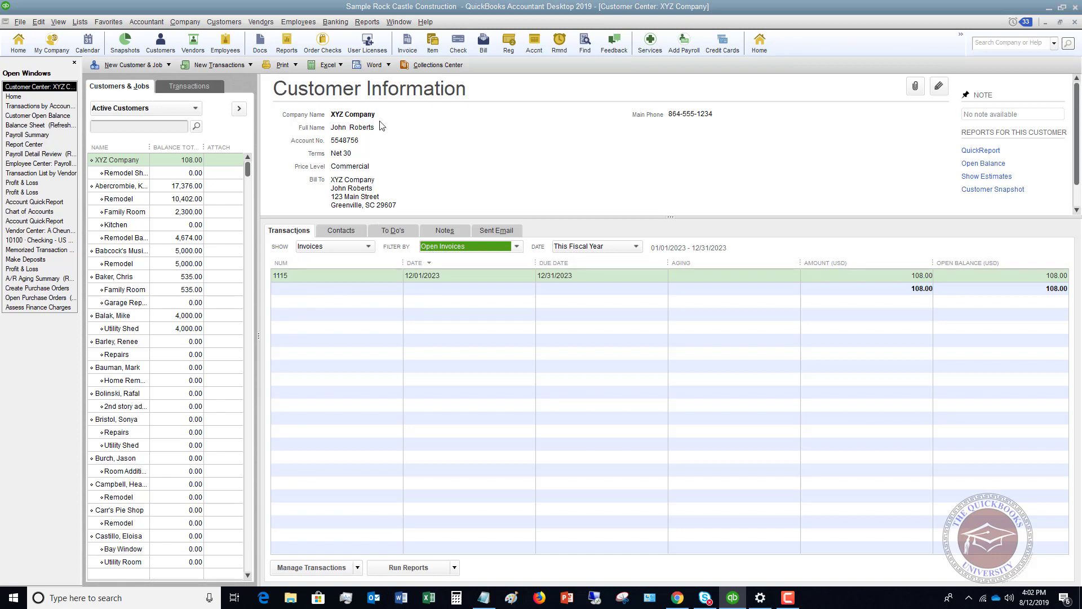
- Open Create Invoices, acknowledge the blank-transaction warning, and clear the blank form
click(225, 23)
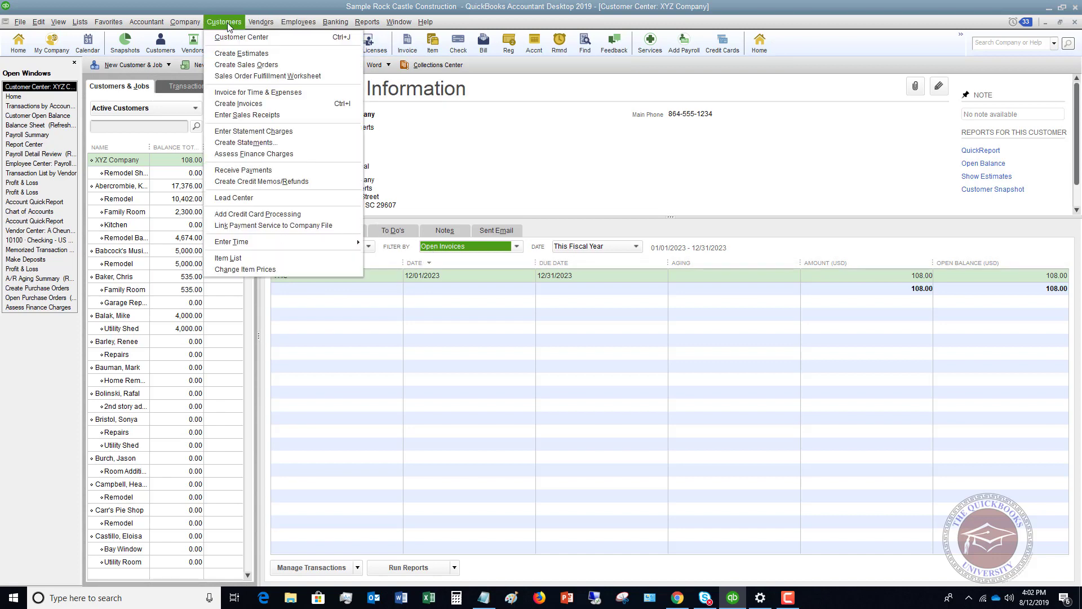
click(237, 104)
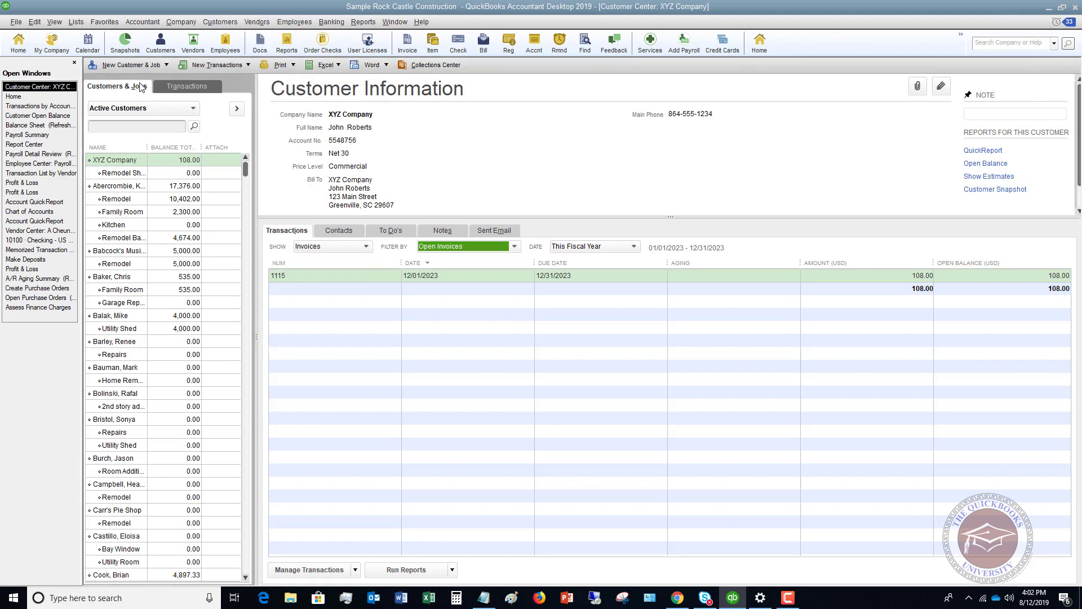
click(97, 80)
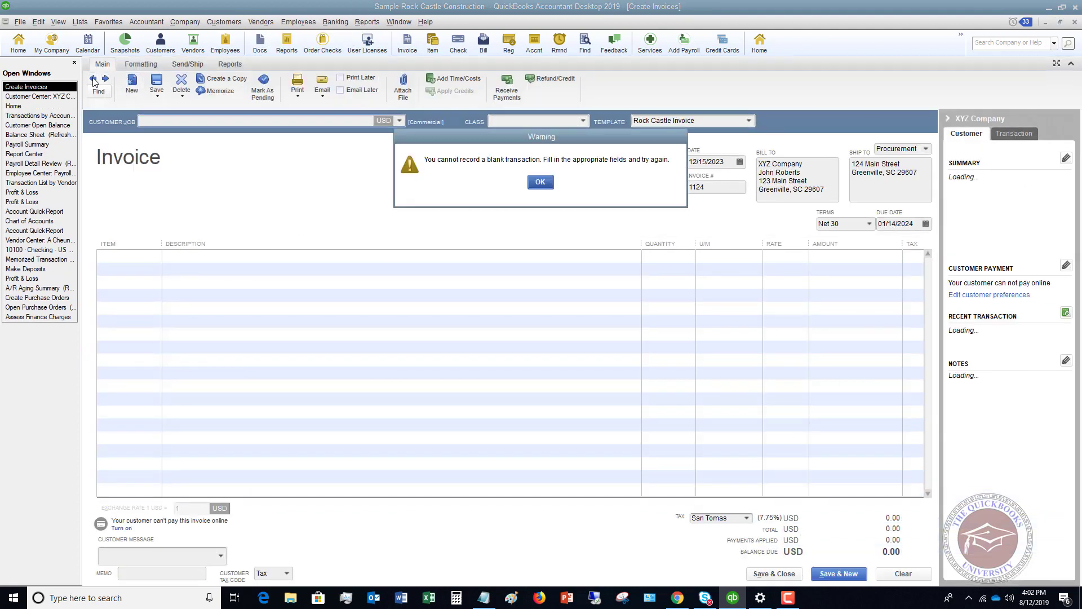
click(540, 182)
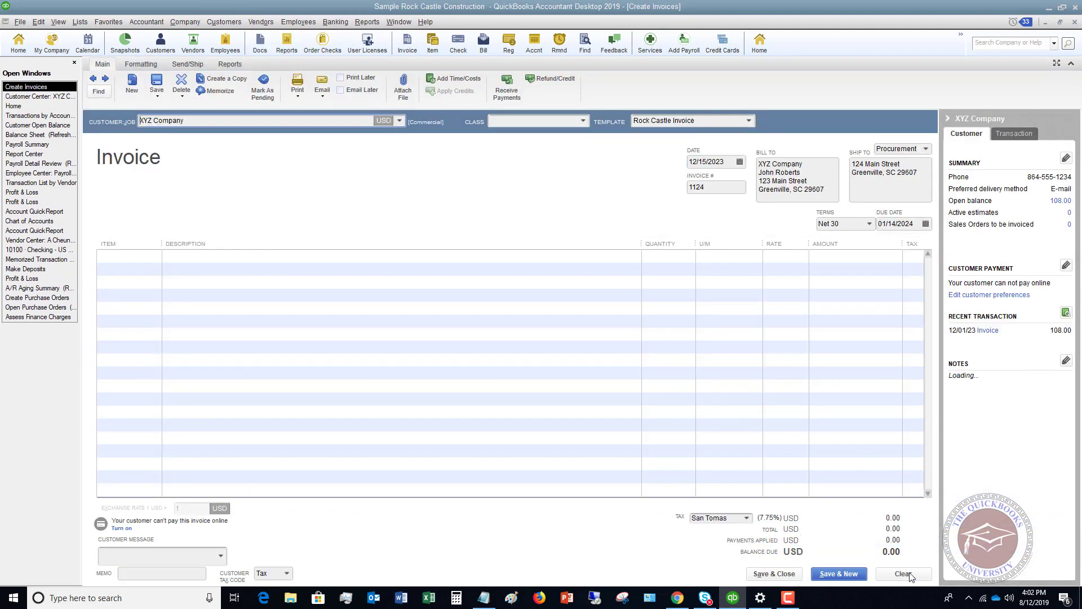
click(905, 573)
- Go back to invoice 1123, mark it final, and save and close it
click(94, 80)
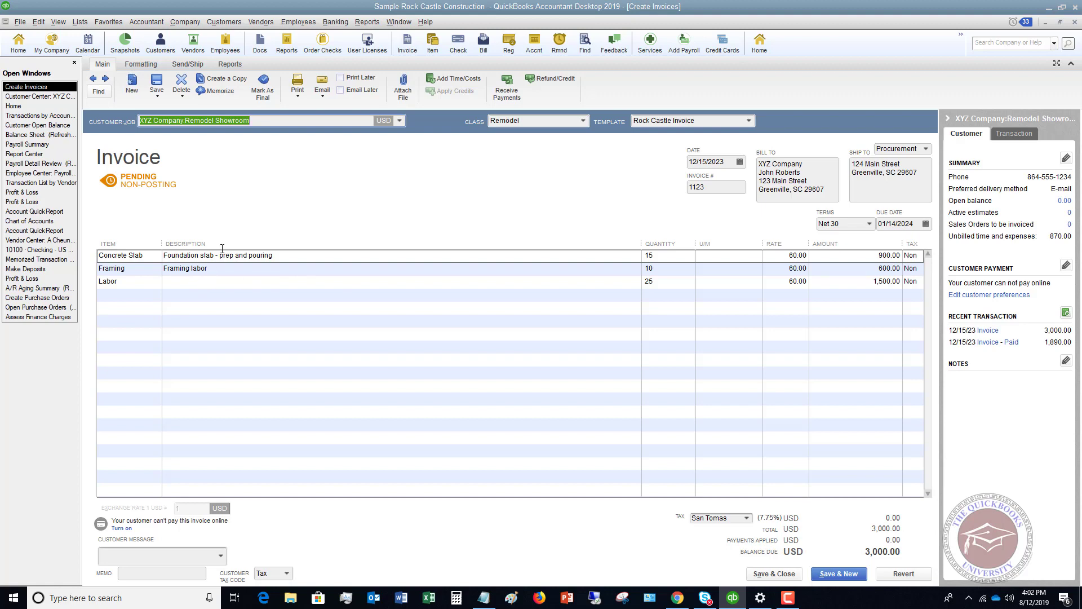
click(262, 83)
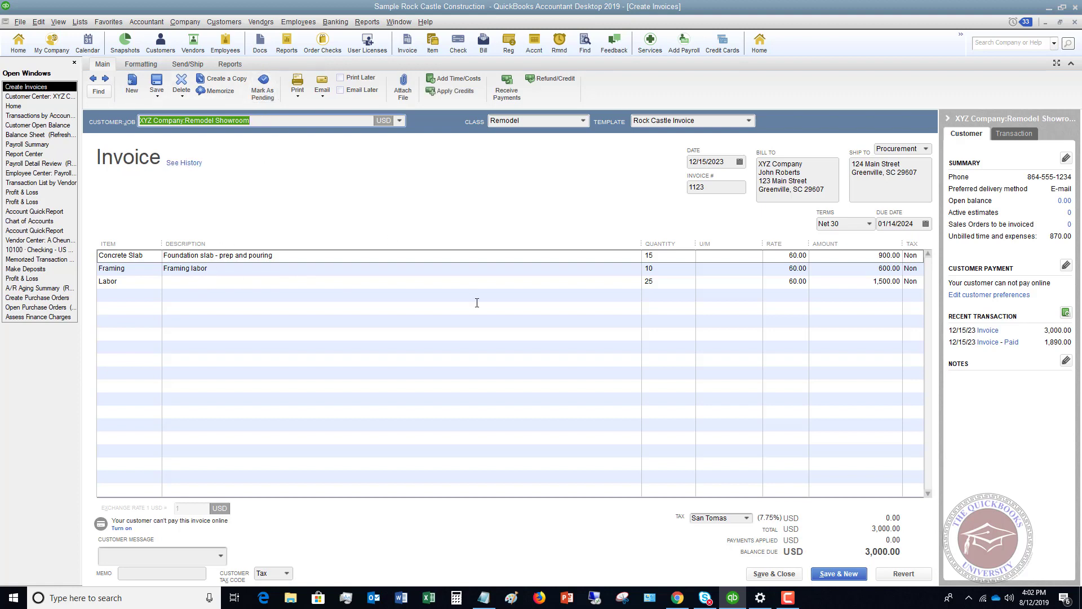
click(771, 573)
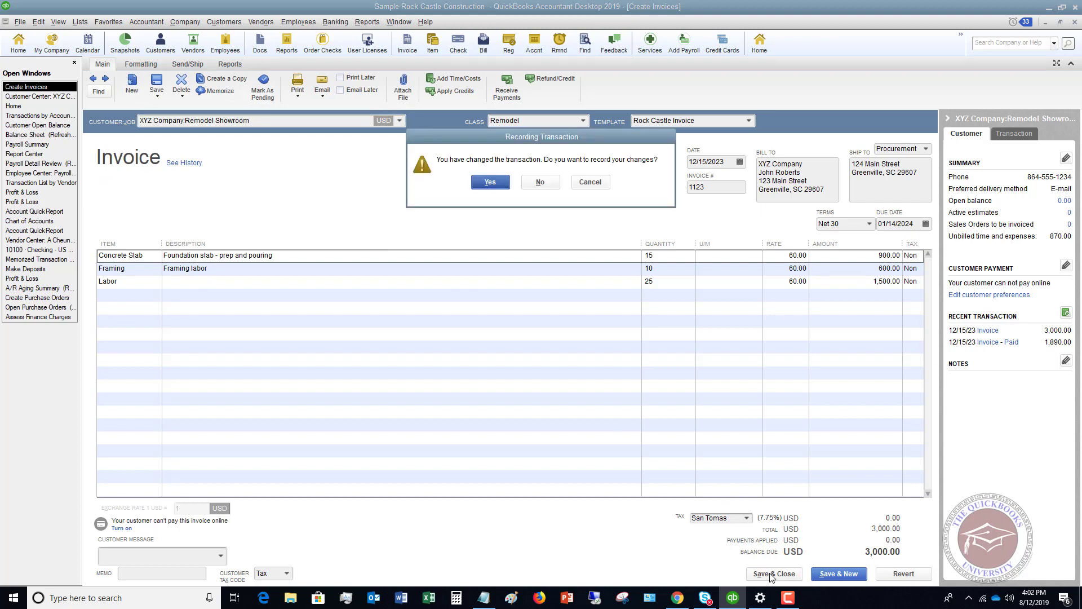
- Record the changes, confirm 1123 now shows under Open Invoices, and reopen it
click(490, 182)
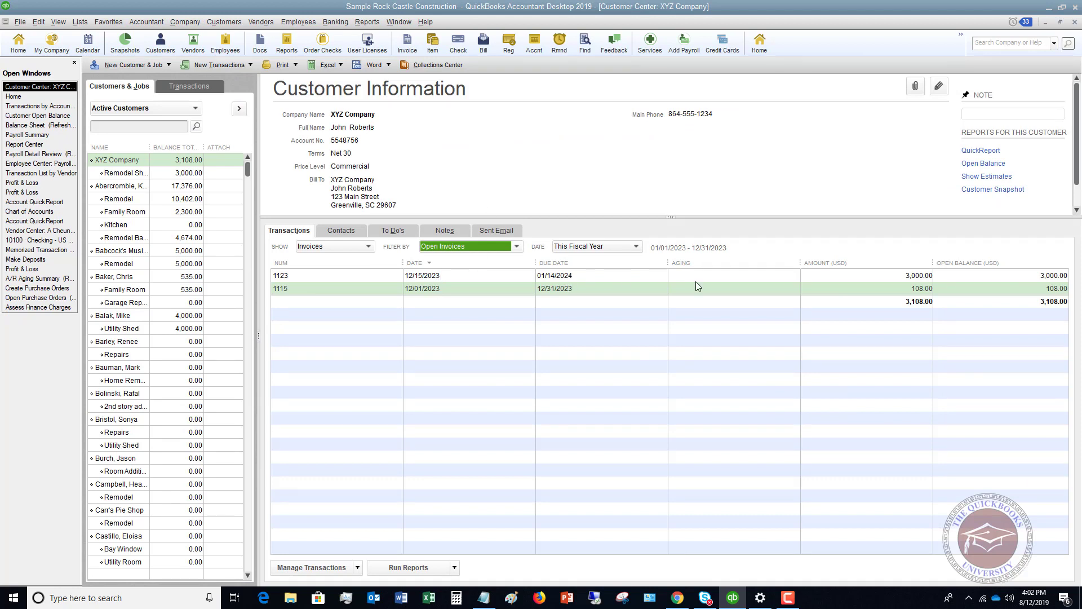
click(873, 279)
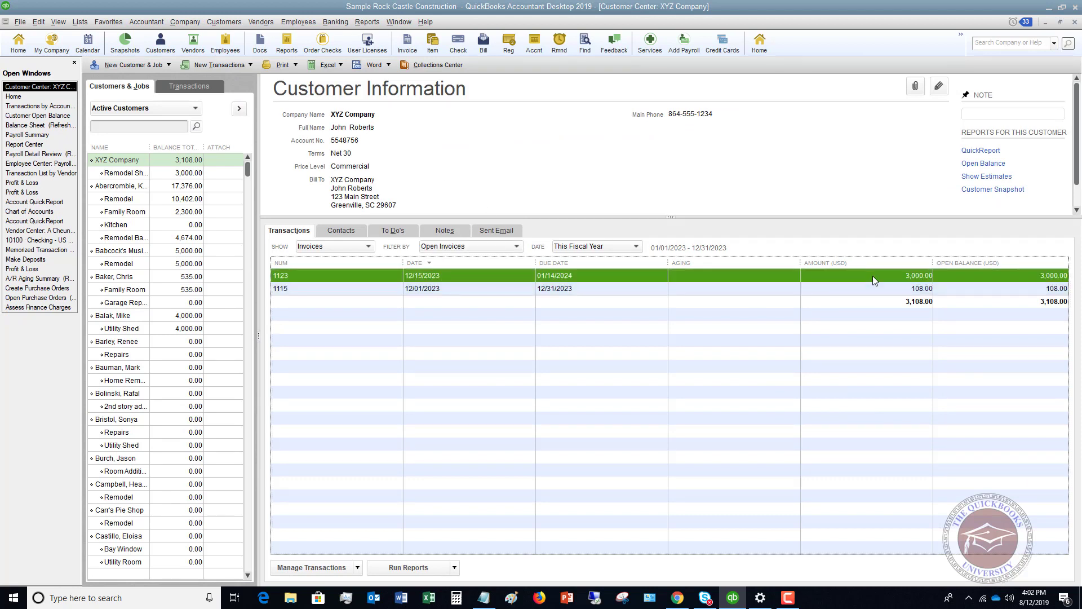
click(516, 246)
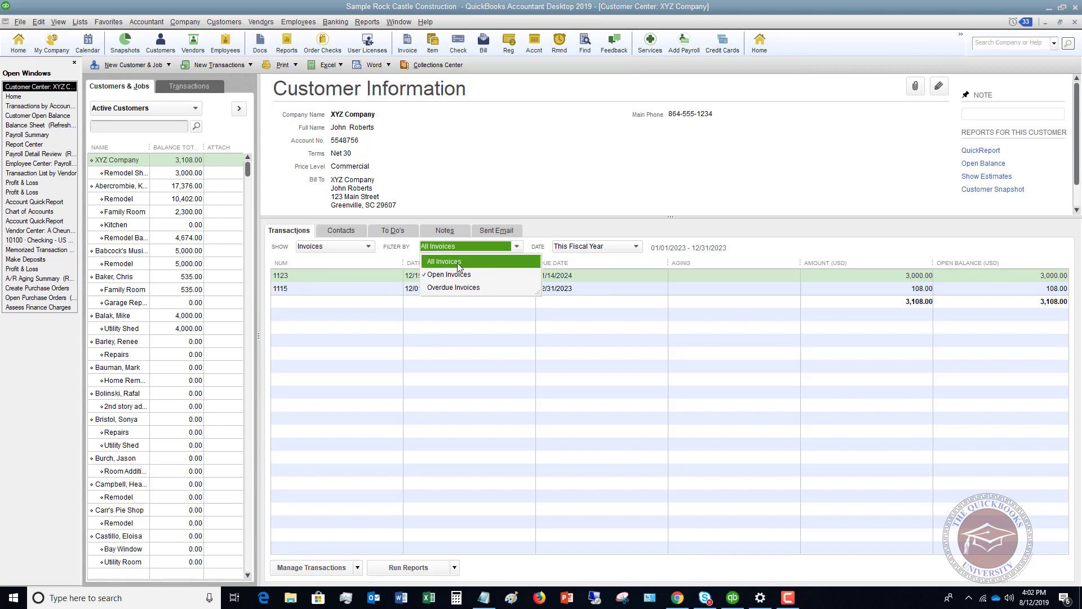
click(457, 262)
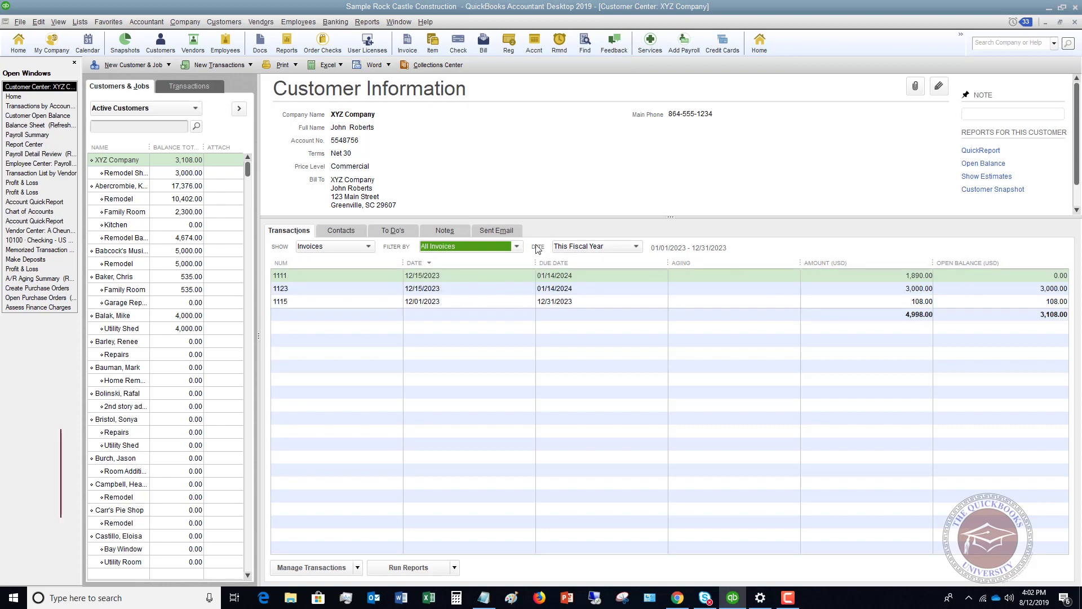
click(517, 246)
click(458, 275)
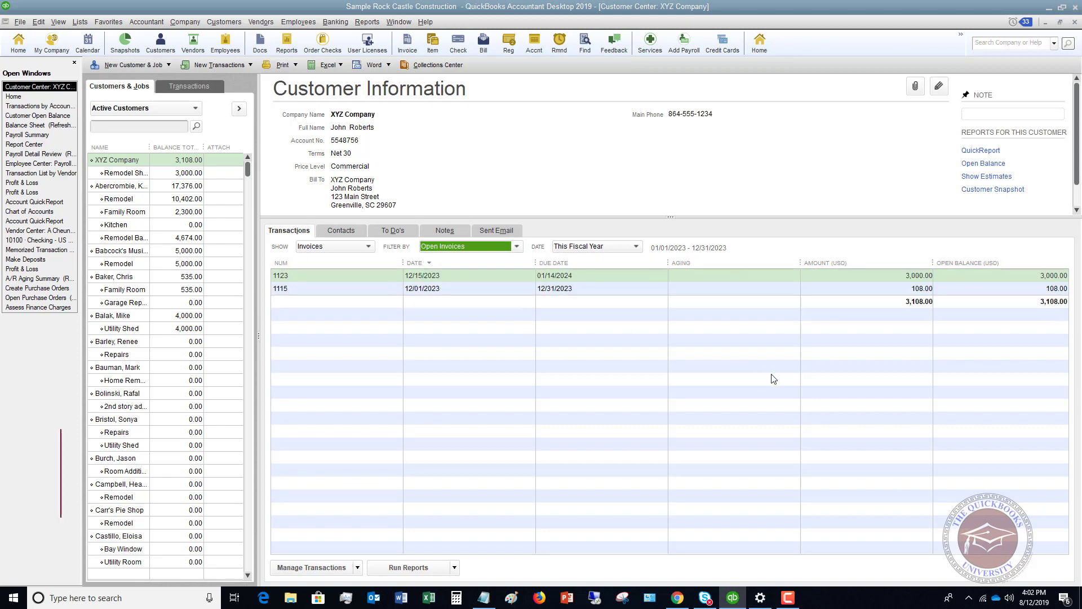
double_click(829, 275)
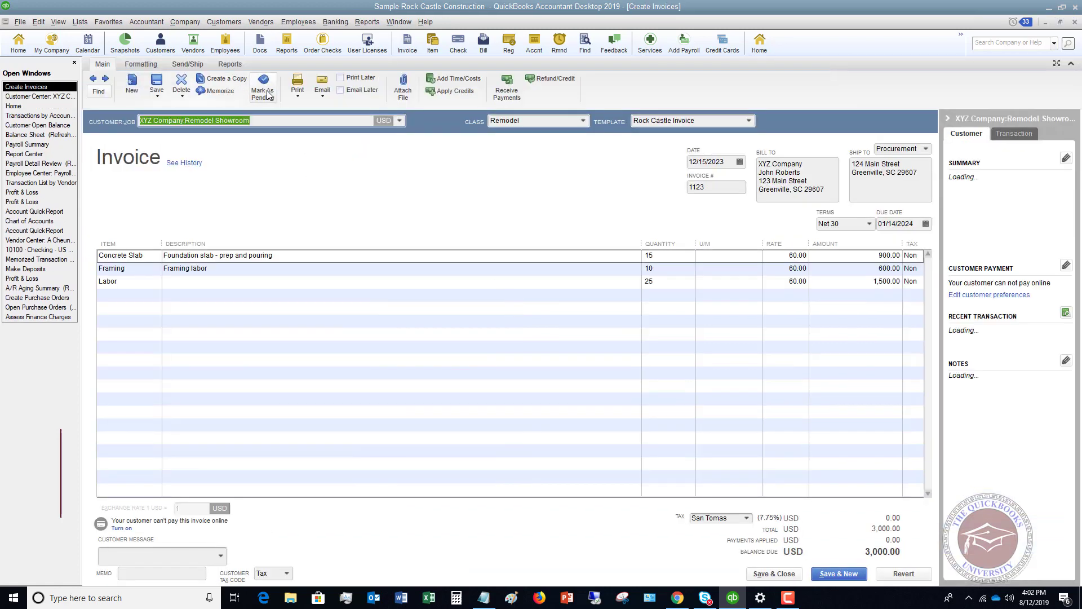
- Mark invoice 1123 as pending, then immediately back to final
click(261, 92)
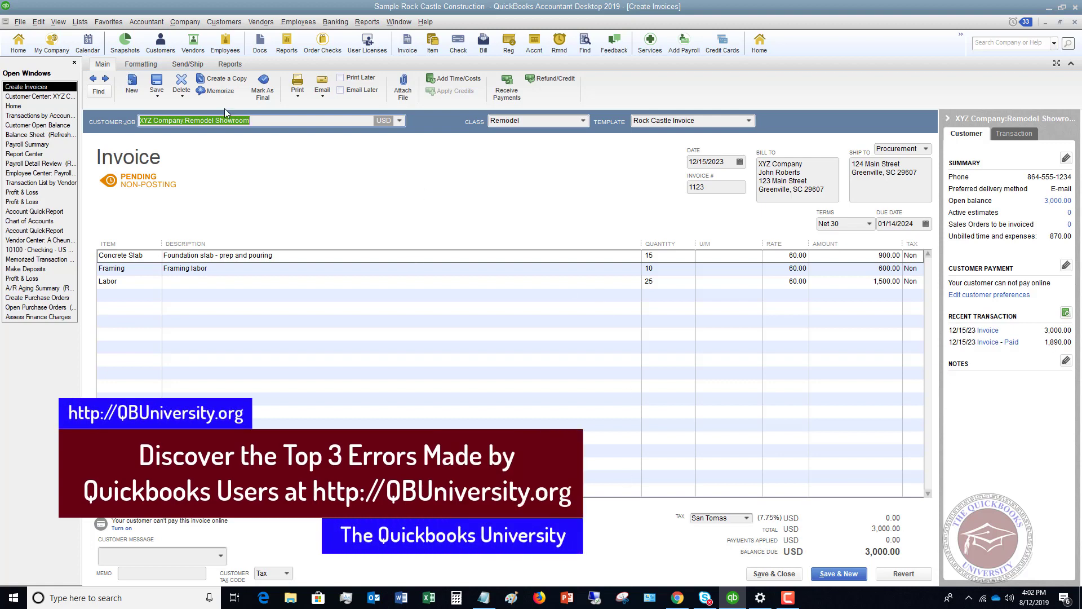
click(263, 87)
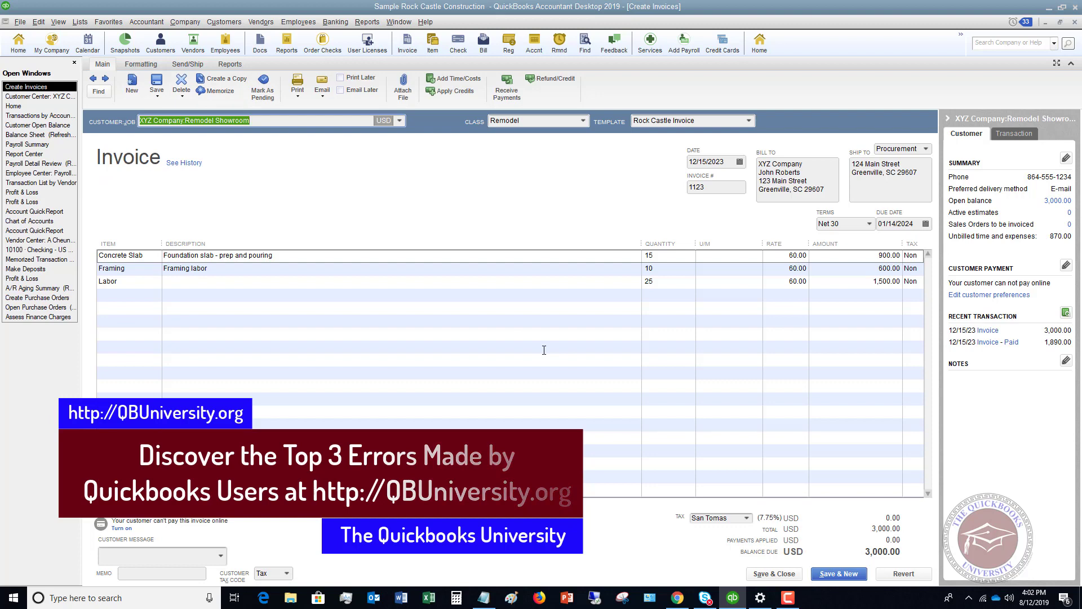